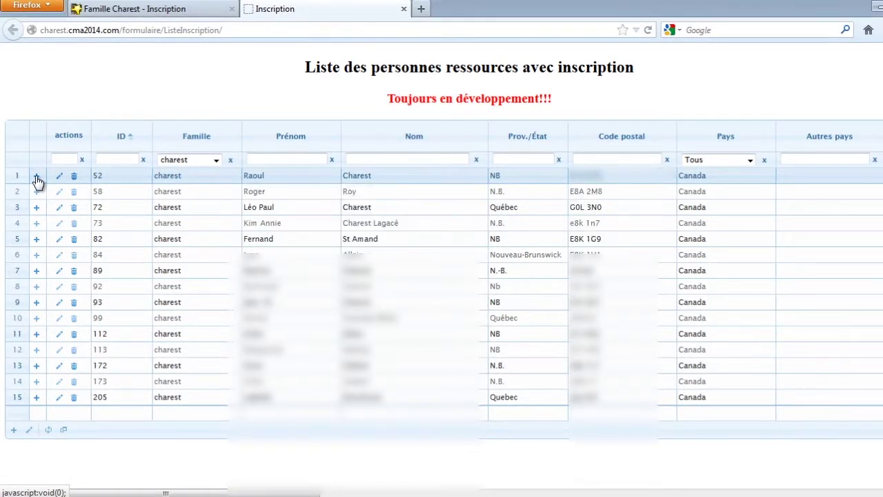
- Expand the subgrids of registrations 52, 58 and 72 to list their registered people
click(36, 178)
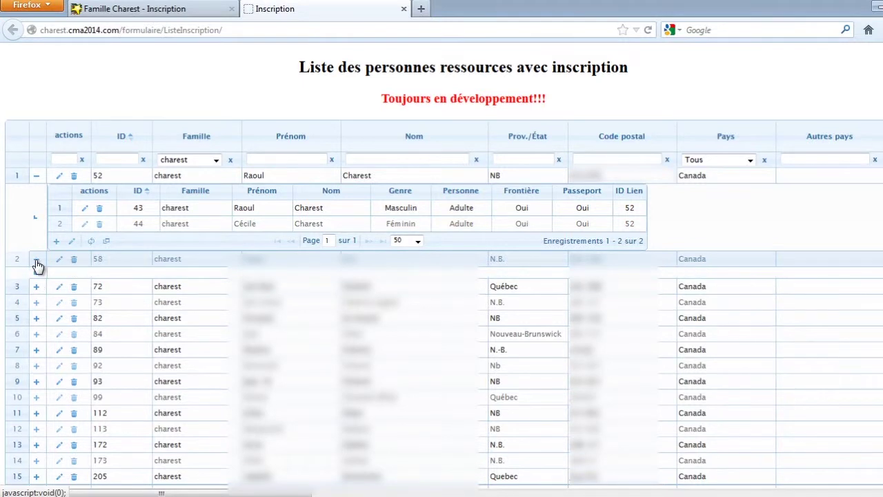
click(37, 259)
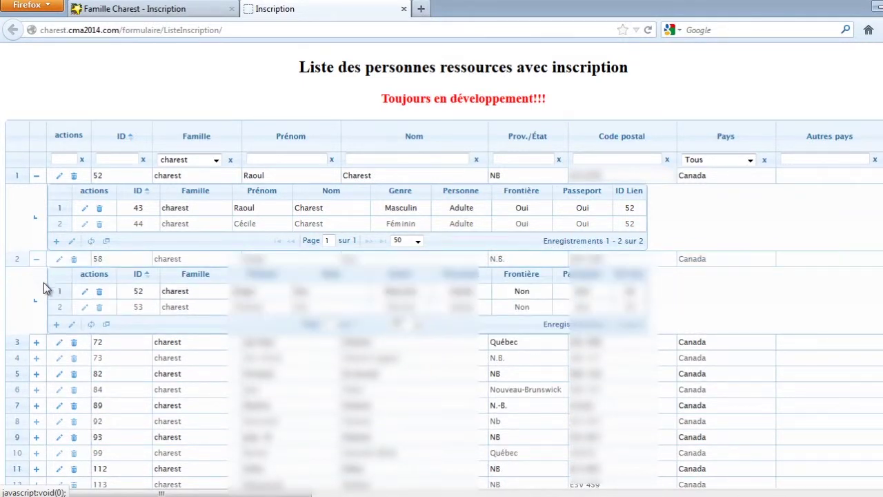
click(37, 343)
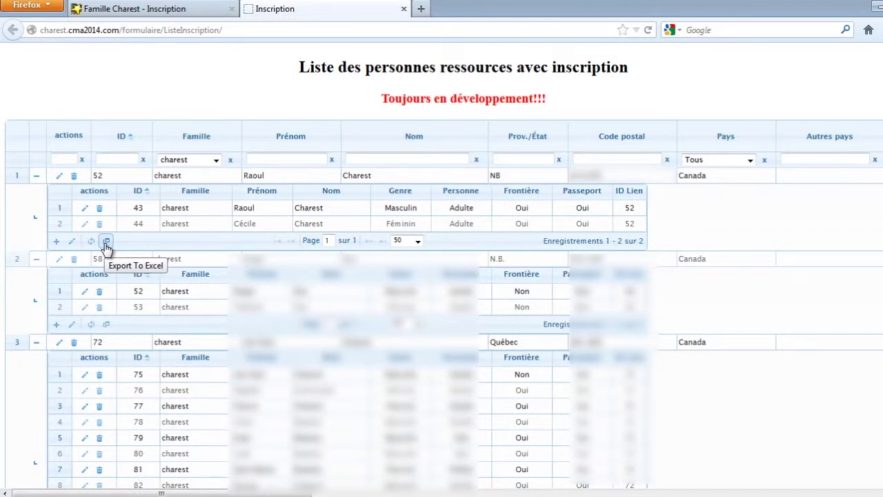
- Export the subgrid's registered people to ListeNoms.xls and open it with Microsoft Excel
click(106, 243)
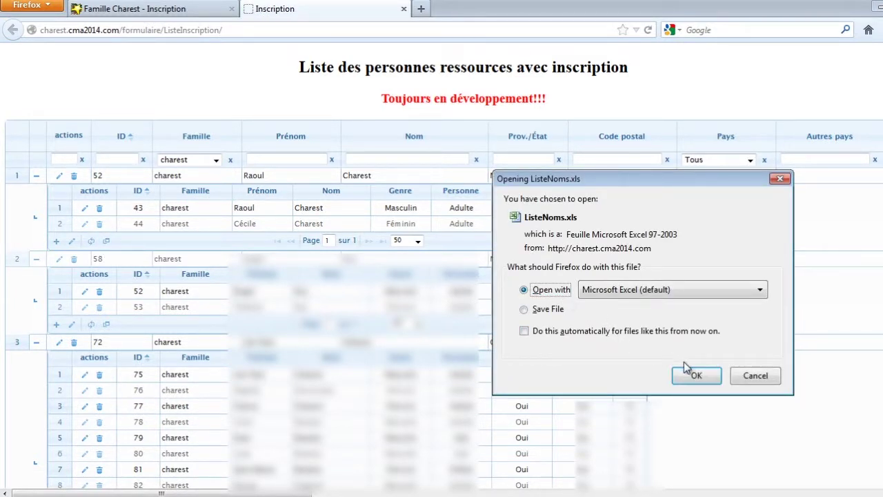
click(696, 376)
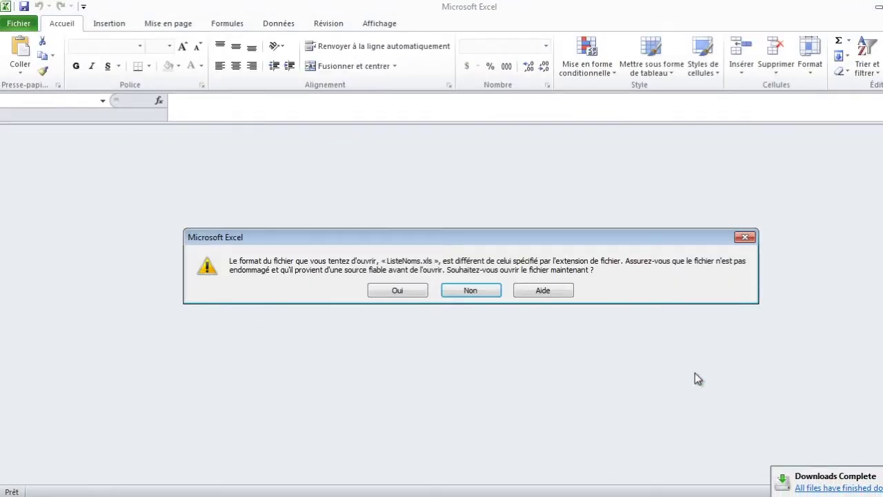
- Accept the format warning to open ListeNoms.xls read-only and scroll down through its people
click(396, 292)
click(396, 291)
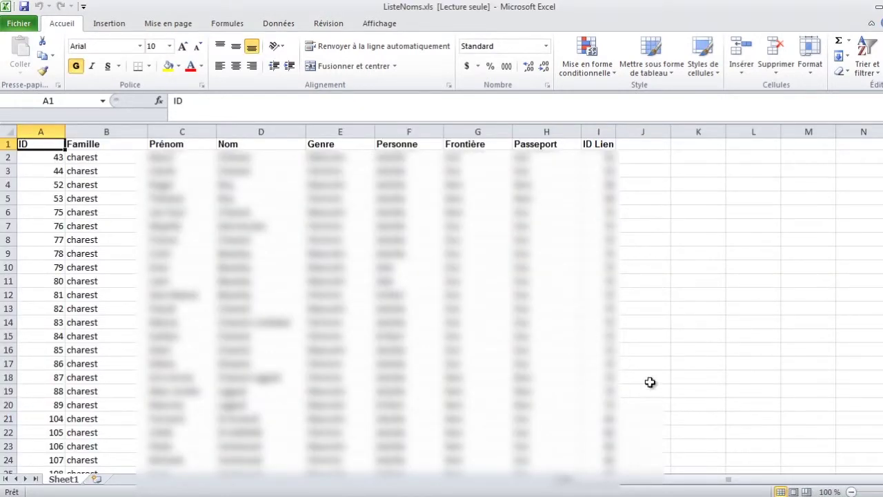
scroll(441, 306, down, 1)
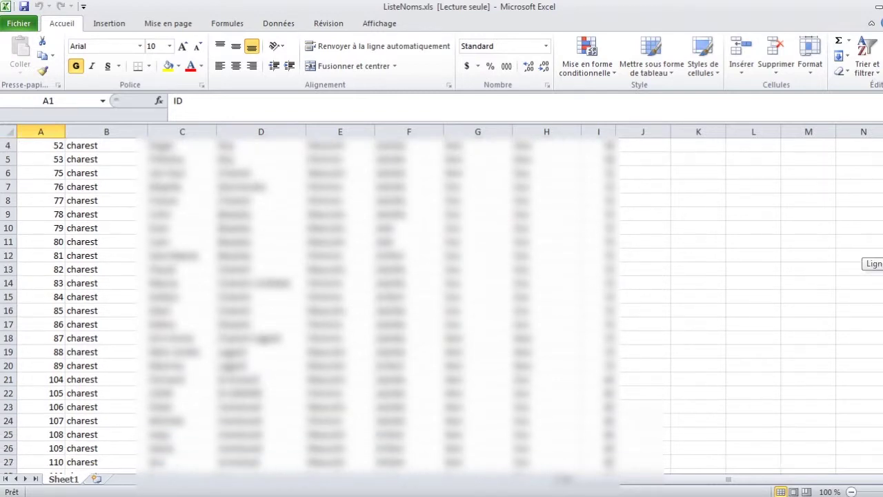
scroll(442, 307, down, 1)
scroll(441, 306, down, 1)
scroll(442, 307, down, 1)
scroll(441, 307, down, 1)
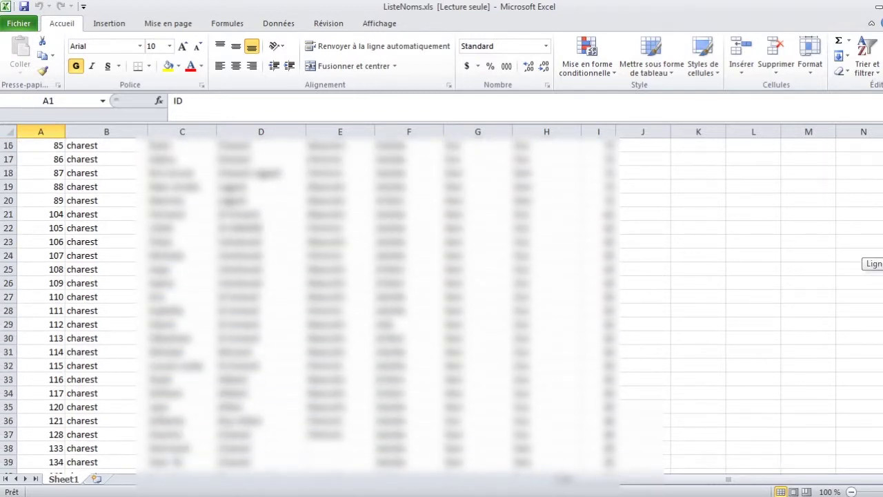
scroll(441, 306, down, 1)
scroll(442, 306, down, 1)
scroll(442, 306, down, 1)
scroll(442, 306, down, 1)
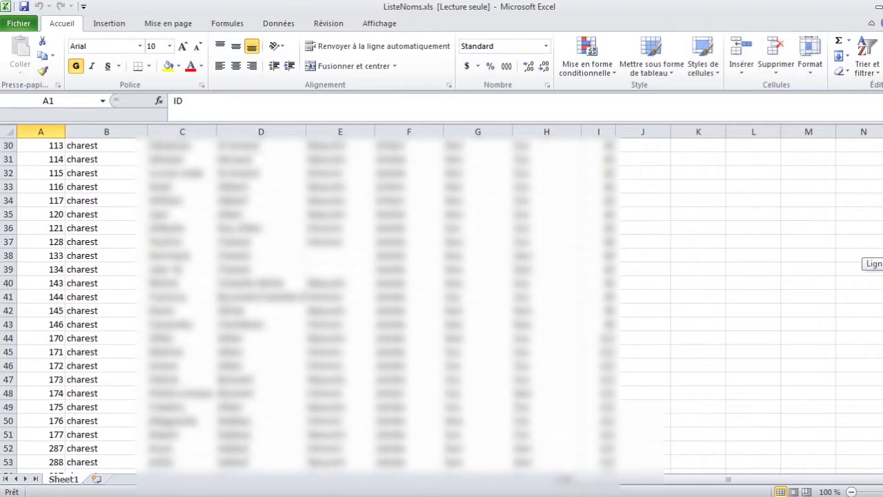
scroll(442, 306, down, 1)
scroll(441, 306, down, 1)
- Scroll back to the top of ListeNoms.xls and return to the Inscription web app
scroll(442, 306, up, 1)
scroll(441, 306, up, 3)
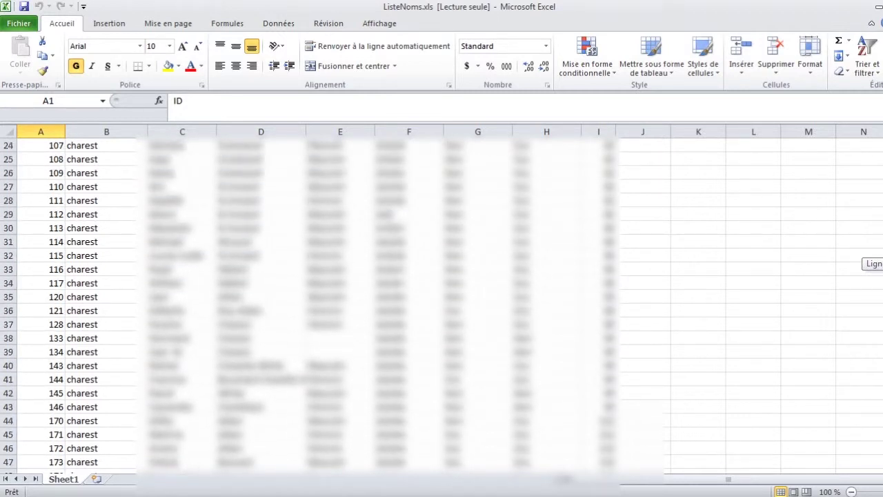
scroll(442, 307, up, 1)
scroll(441, 307, up, 3)
scroll(876, 263, up, 3)
scroll(876, 264, up, 1)
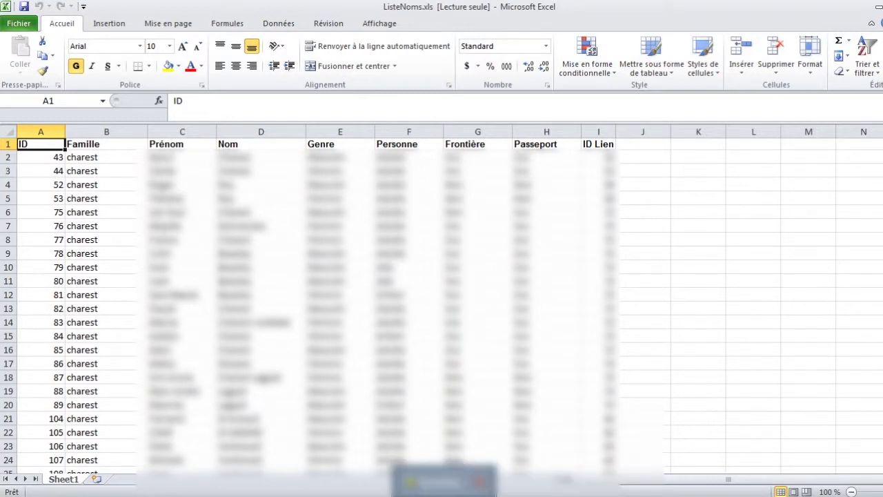
click(276, 481)
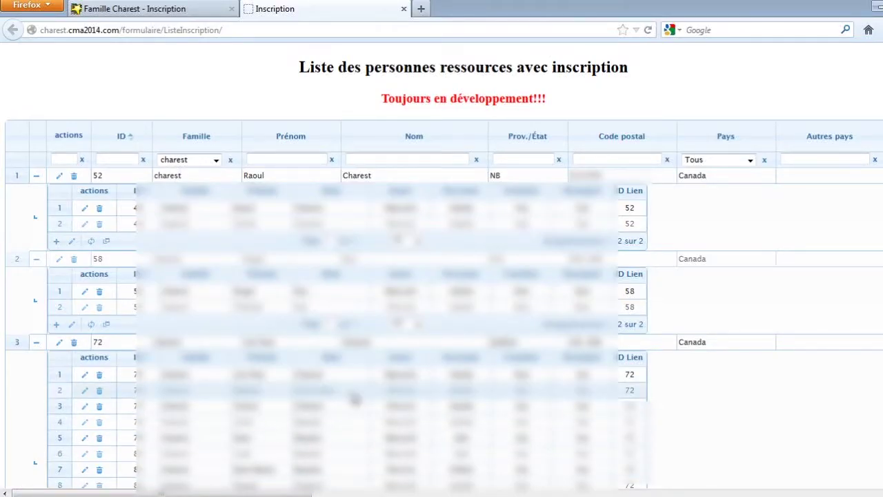
- Export the main registration grid from its footer as Inscription.xls and open it with Excel
scroll(353, 398, down, 2)
scroll(353, 398, down, 4)
scroll(353, 399, down, 2)
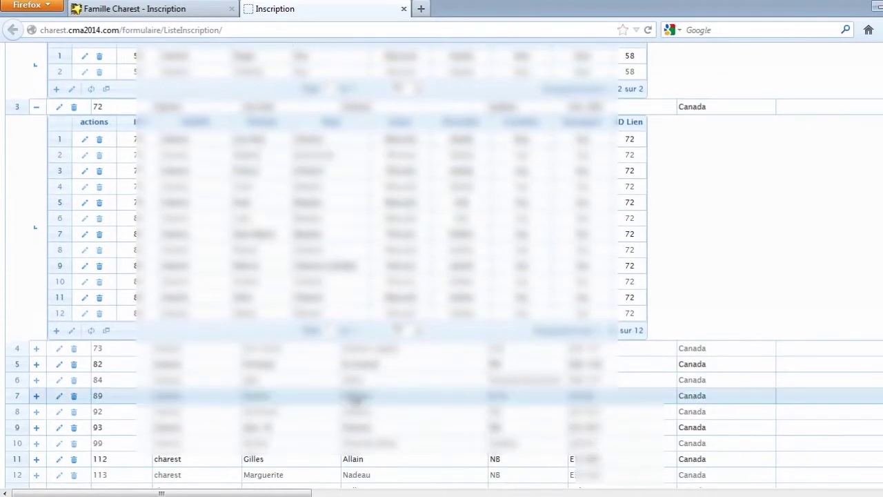
scroll(353, 398, down, 2)
scroll(355, 396, down, 1)
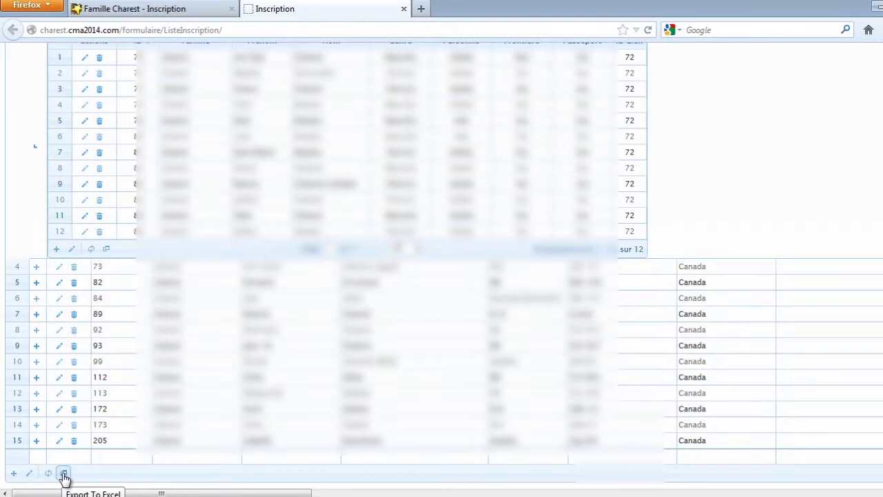
click(63, 474)
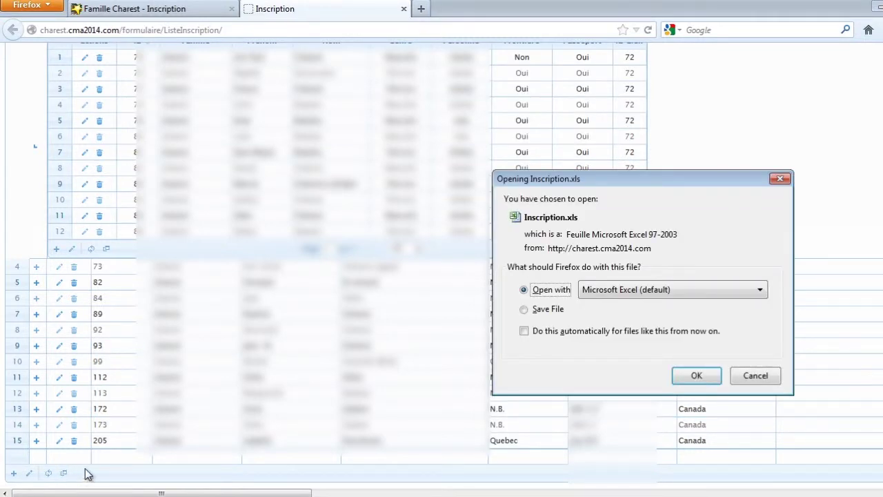
click(691, 377)
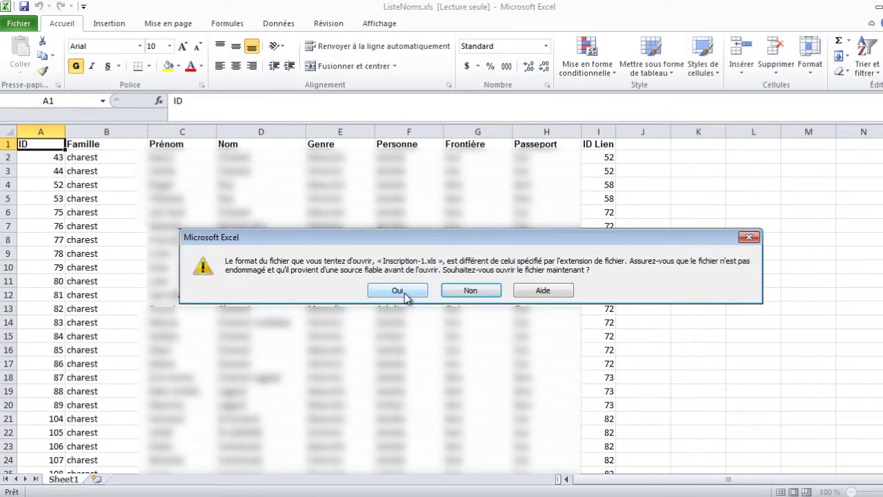
- Open Inscription-1.xls read-only, scroll across its columns, then switch to ListeNoms.xls with Ctrl+F6
click(406, 295)
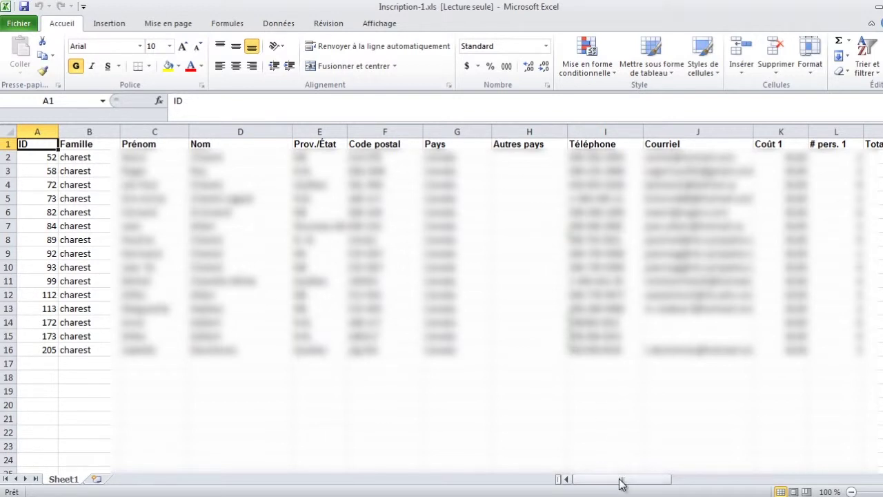
mouse_move(622, 483)
mouse_down()
mouse_move(857, 480)
mouse_move(617, 481)
mouse_up()
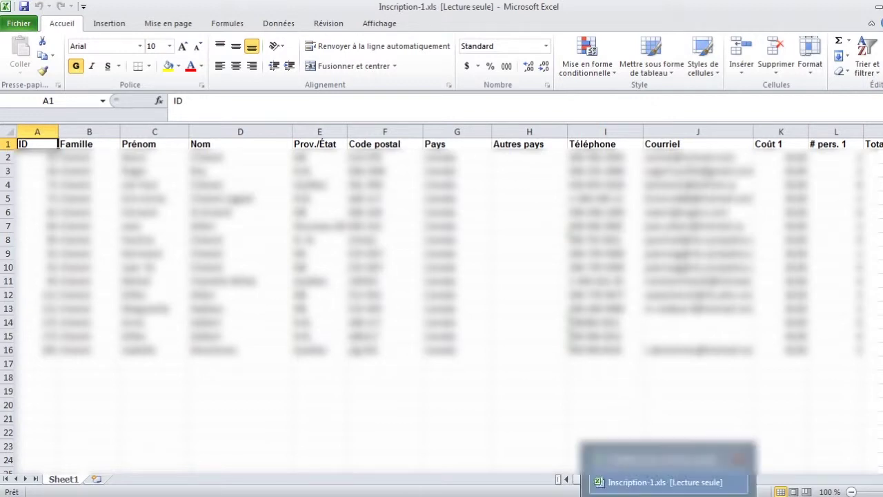
key(ctrl+F6)
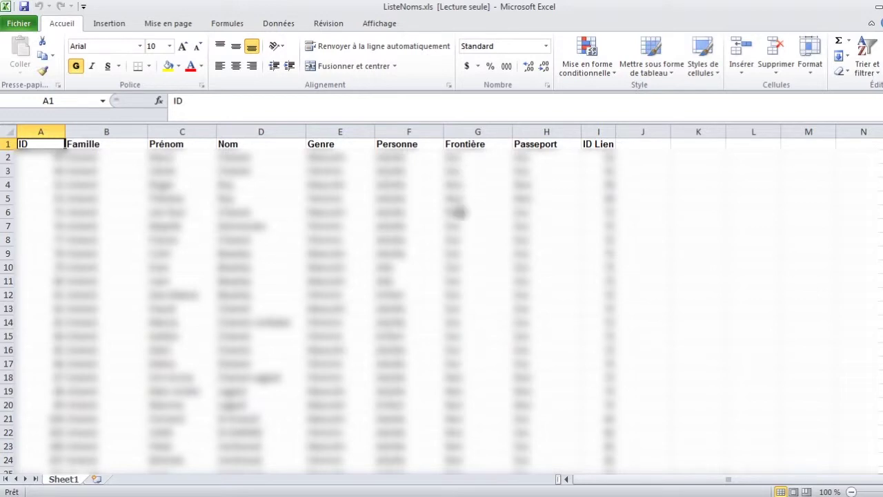
- Match ID Lien 72 in I7 to registration 72's row in Inscription-1.xls, then reload the web grid
click(596, 226)
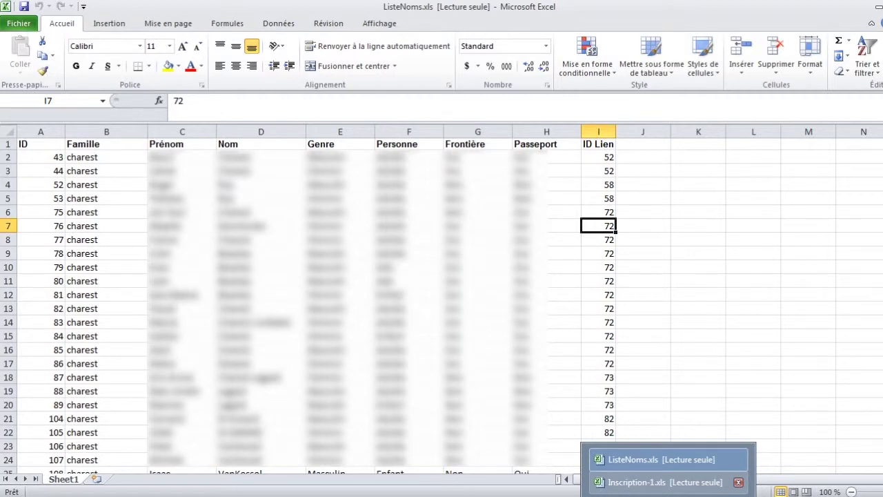
click(660, 481)
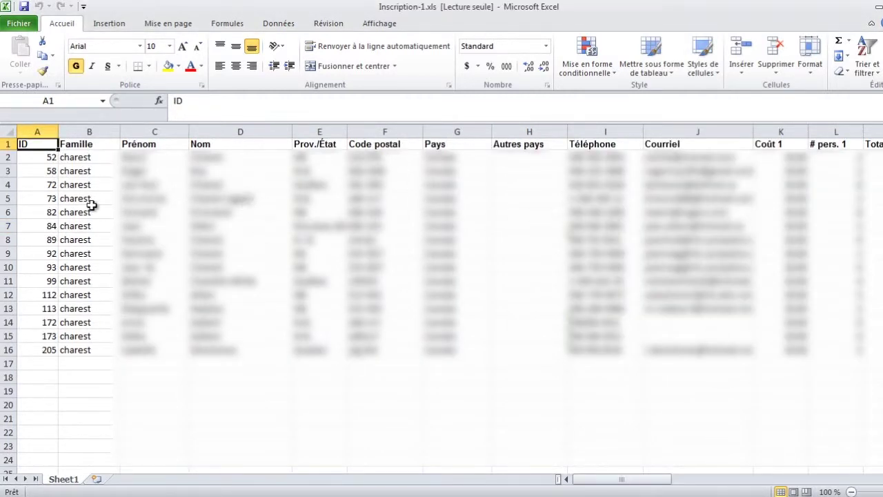
click(48, 185)
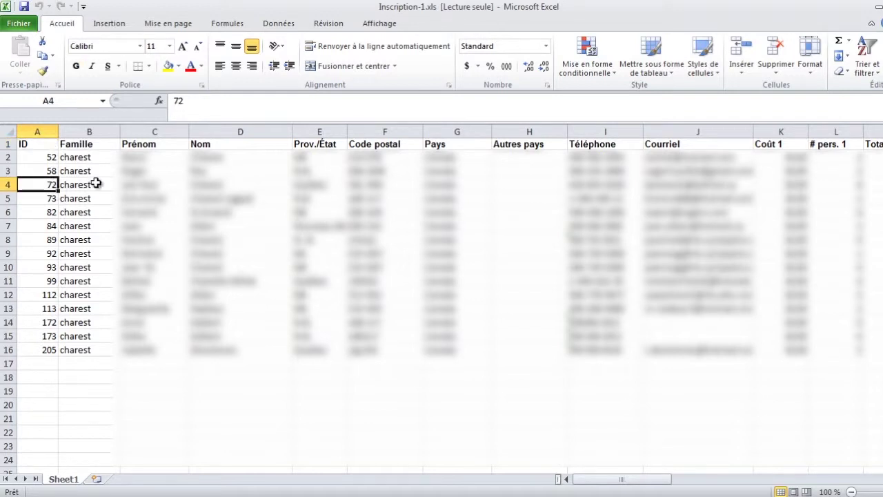
click(128, 184)
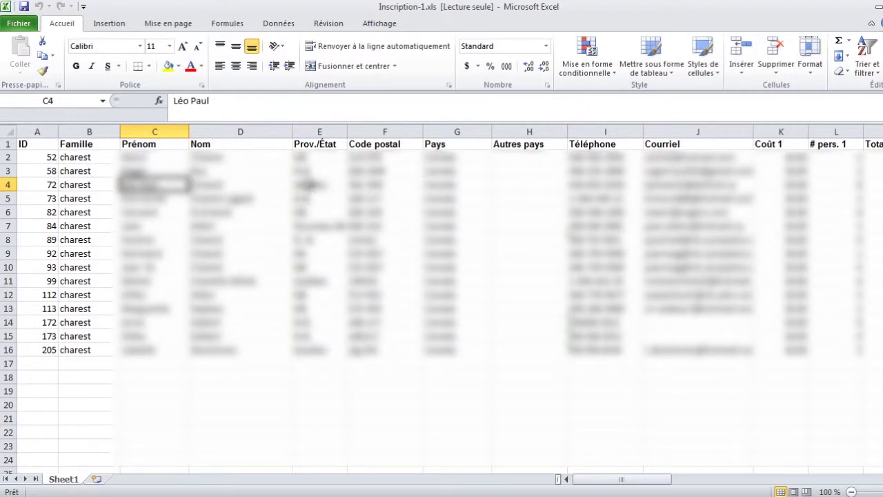
click(311, 185)
click(275, 185)
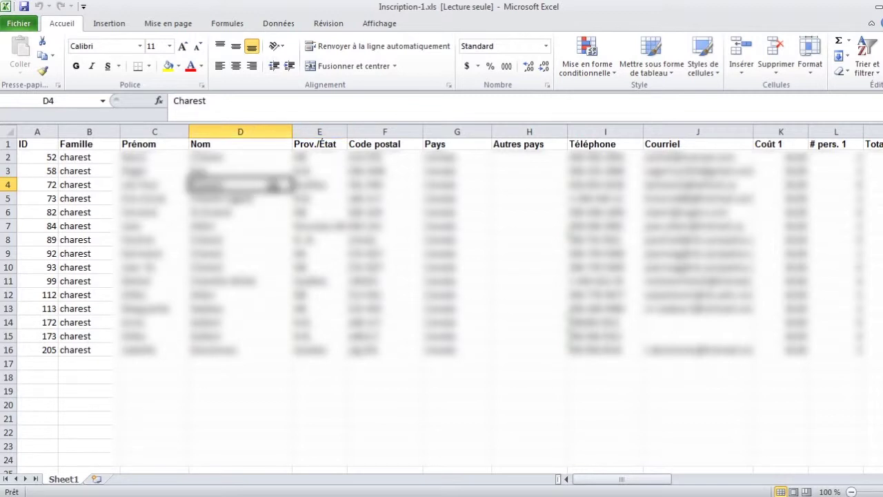
click(178, 185)
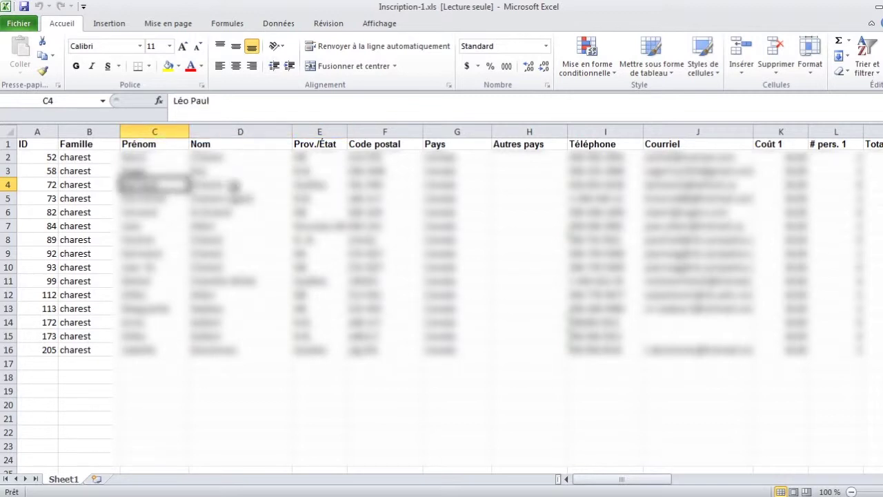
click(234, 185)
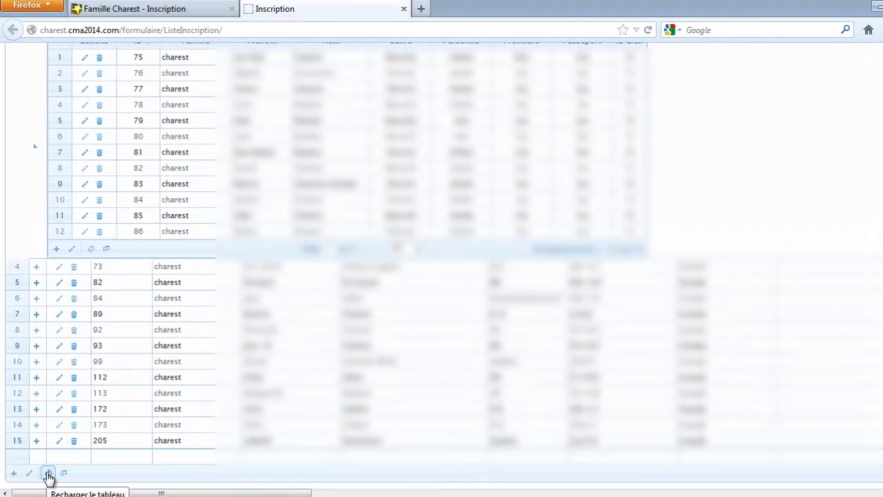
click(48, 475)
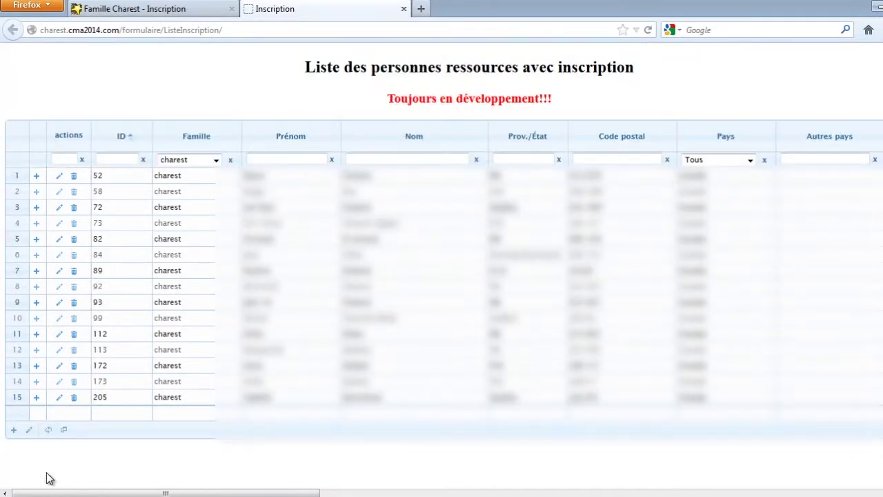